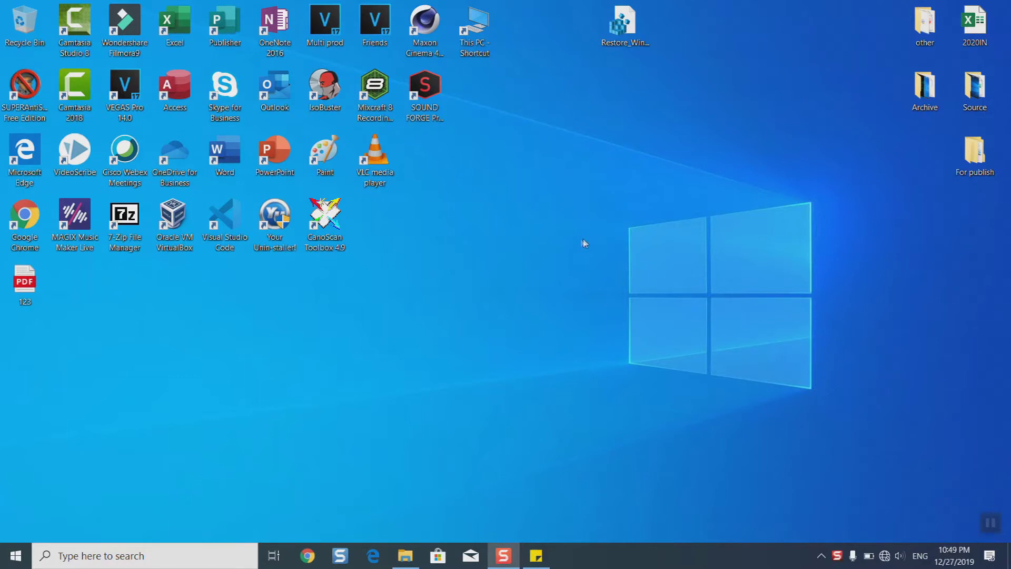
- Search Windows for 'control panel' and launch Control Panel from the best match
{"action": "left_click", "coordinate": [16, 555]}
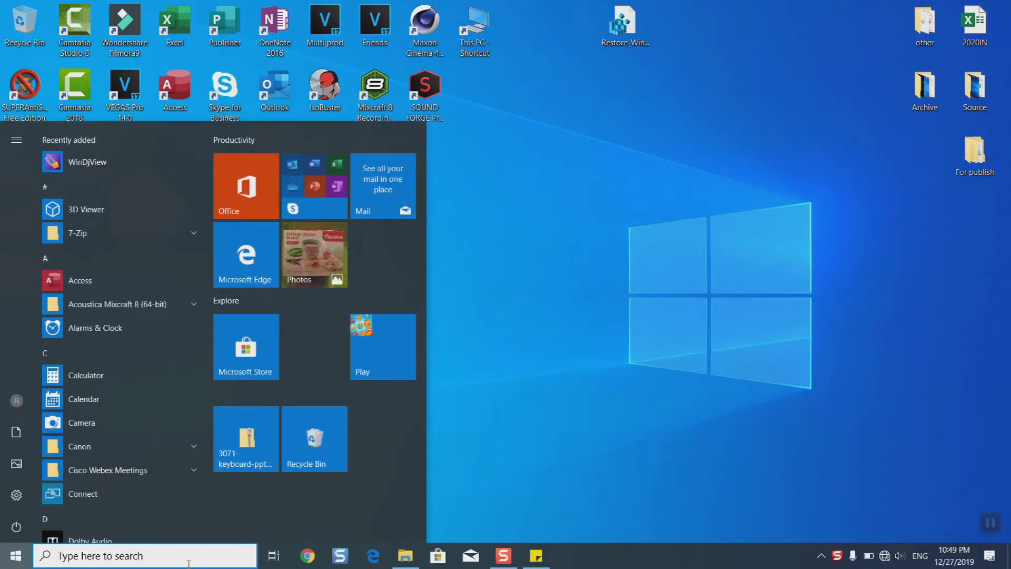
{"action": "left_click", "coordinate": [146, 555]}
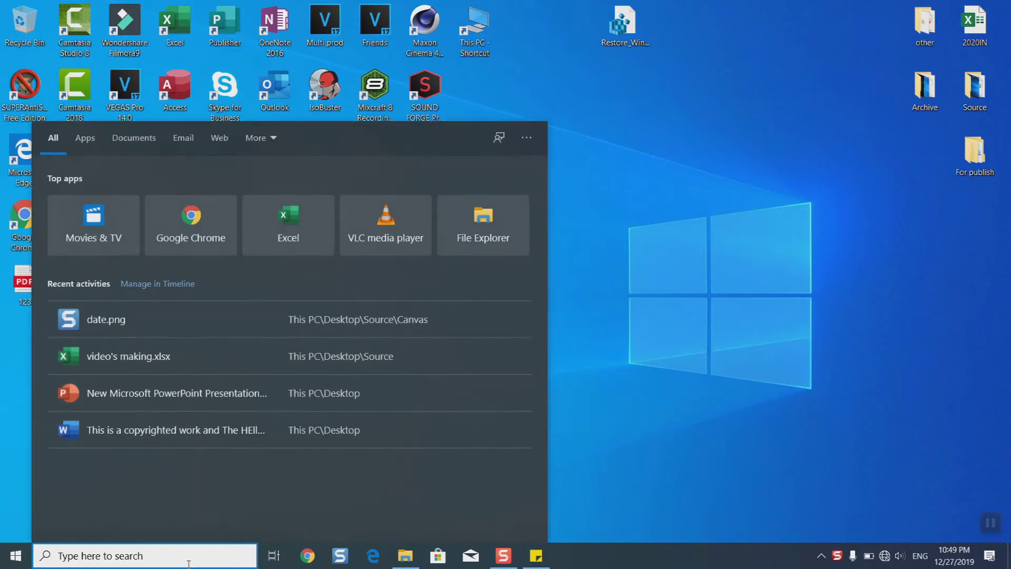
{"action": "type", "text": "control"}
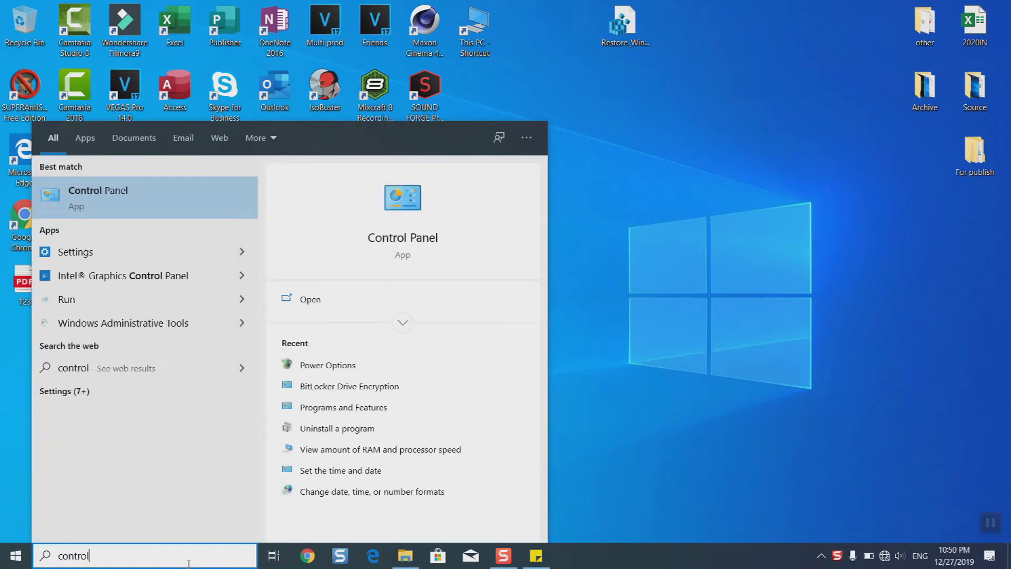
{"action": "type", "text": " panel"}
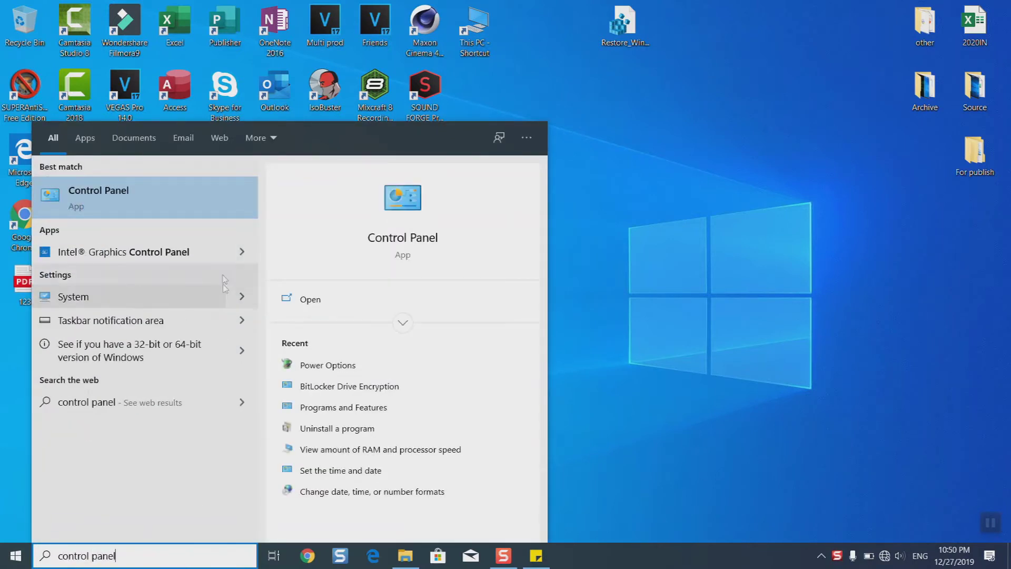
{"action": "left_click", "coordinate": [181, 183]}
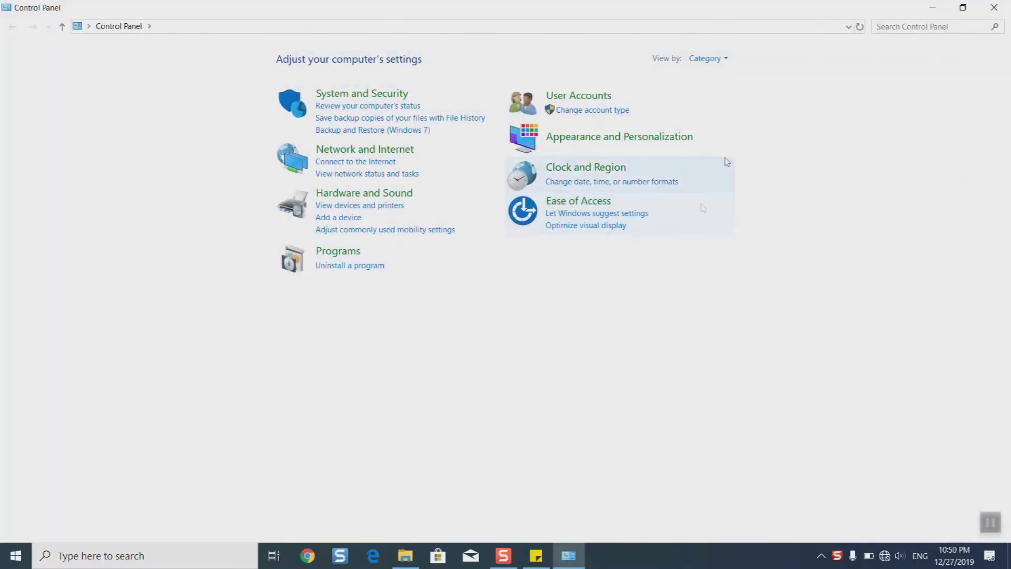
- Try the Small icons and Large icons views, return to Category, and enter System and Security
{"action": "left_click", "coordinate": [708, 58]}
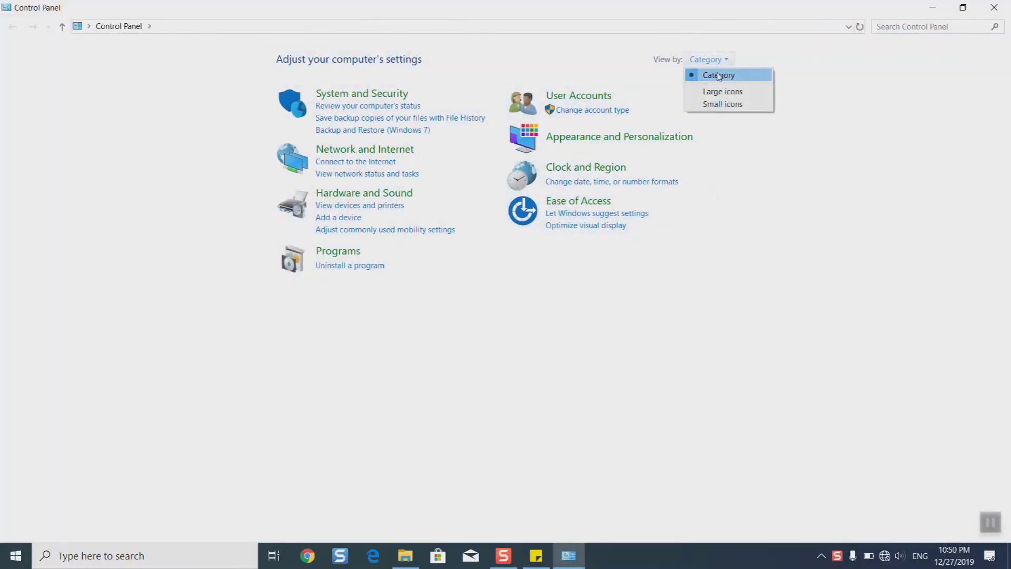
{"action": "left_click", "coordinate": [726, 105]}
{"action": "left_click", "coordinate": [931, 58]}
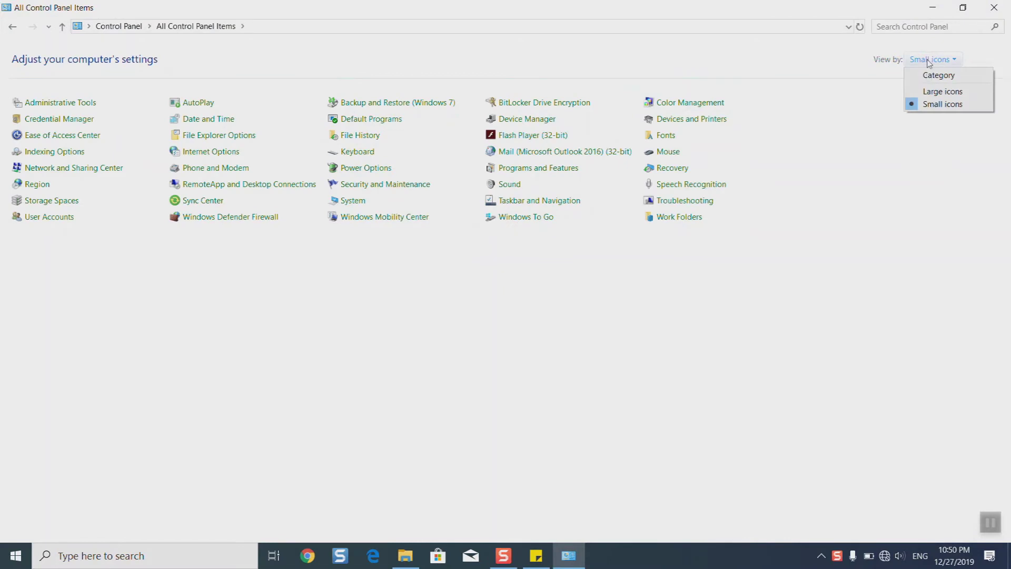
{"action": "left_click", "coordinate": [929, 91]}
{"action": "left_click", "coordinate": [930, 58]}
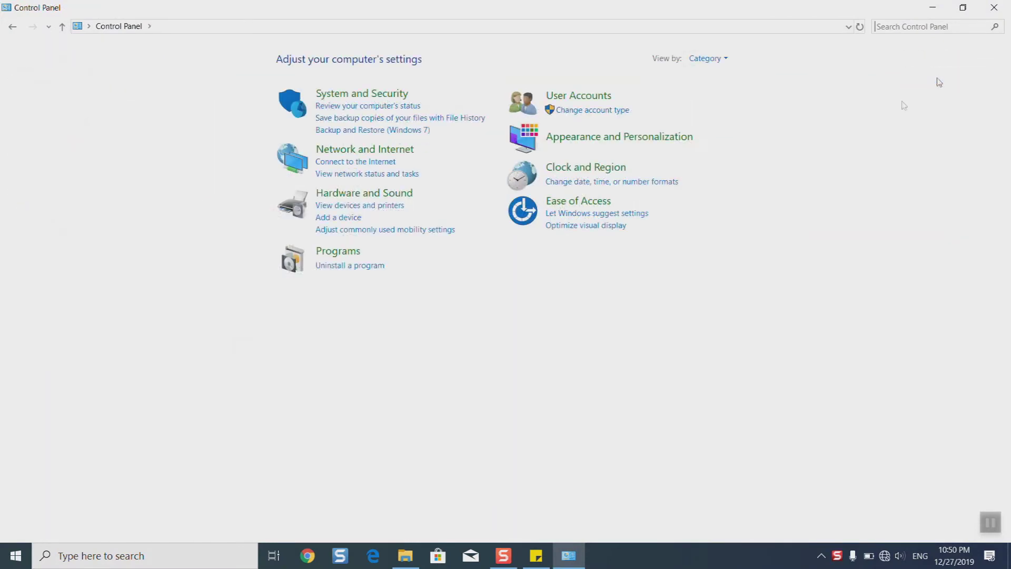
{"action": "left_click", "coordinate": [364, 96]}
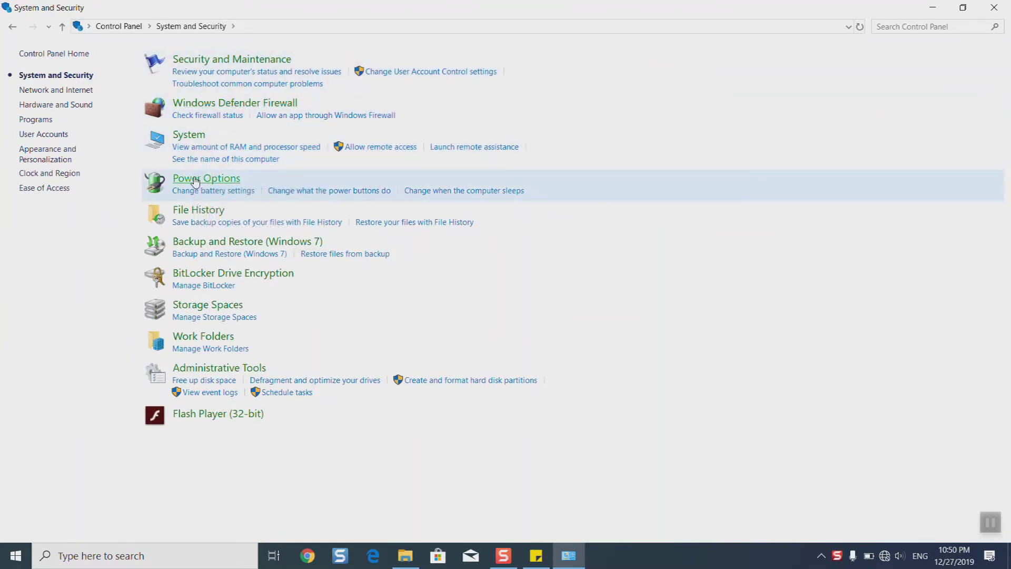
- Go to Power Options, then its 'Choose what the power buttons do' page
{"action": "left_click", "coordinate": [195, 182]}
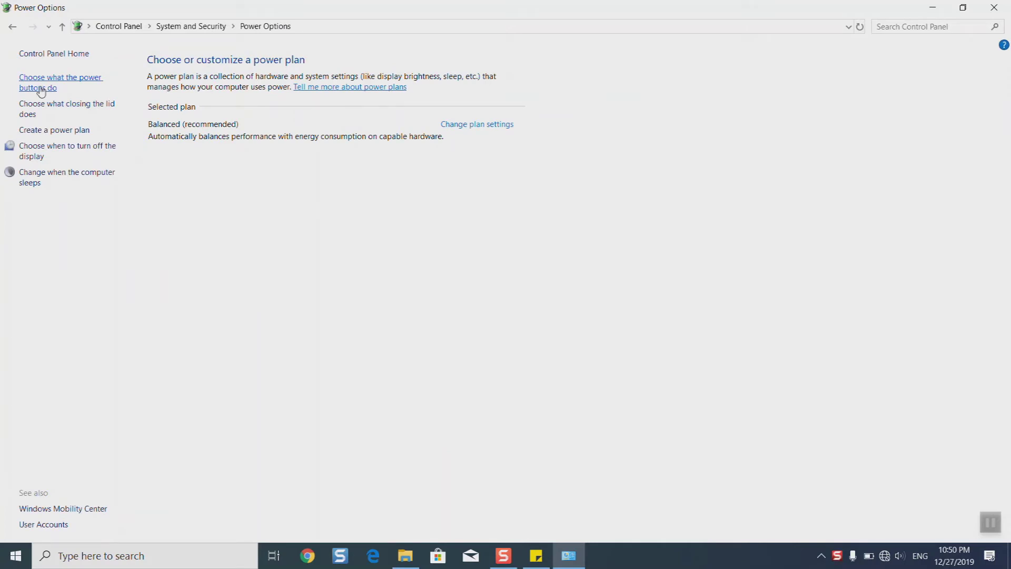
{"action": "left_click", "coordinate": [41, 86]}
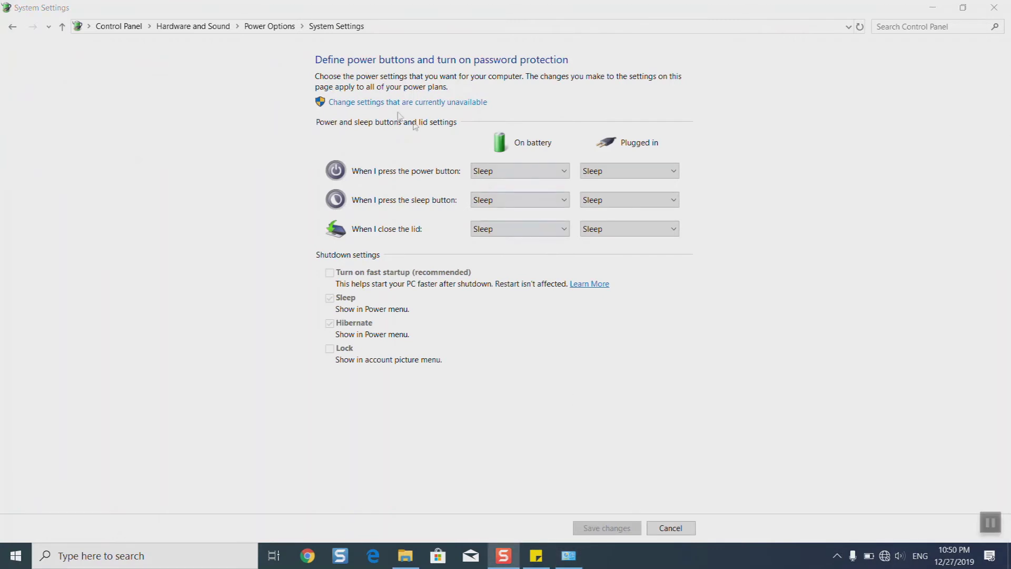
- Make the unavailable shutdown settings editable, enable Lock, and save the changes
{"action": "left_click", "coordinate": [375, 105]}
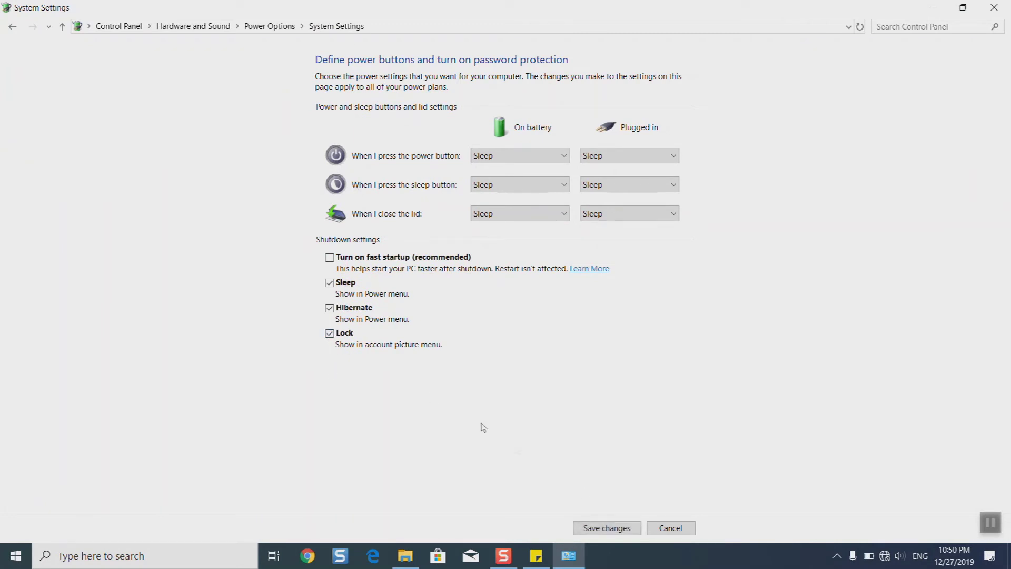
{"action": "left_click", "coordinate": [606, 528]}
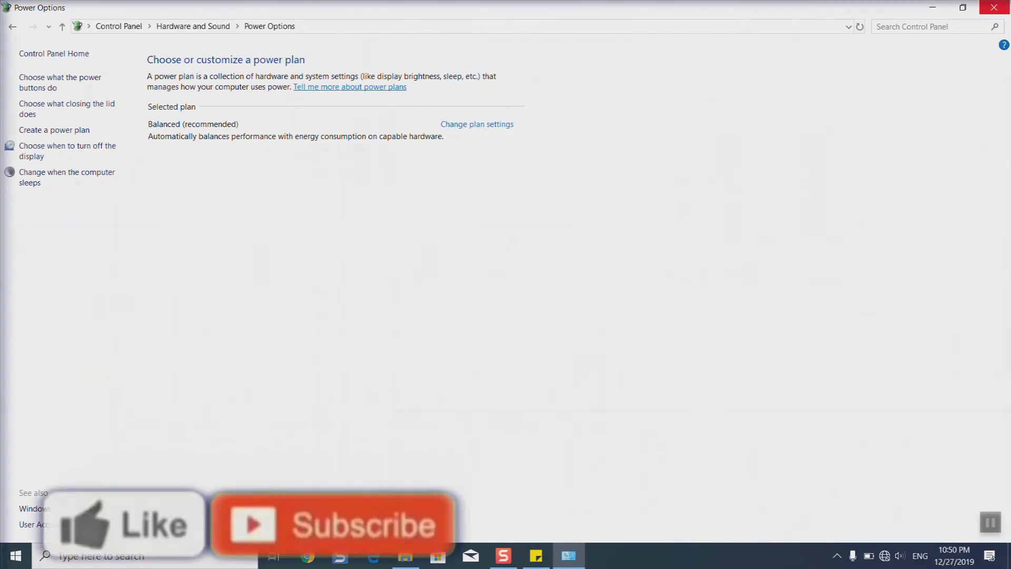
- Close Control Panel, check the Start power menu's choices, then dismiss the Start menu
{"action": "left_click", "coordinate": [993, 7]}
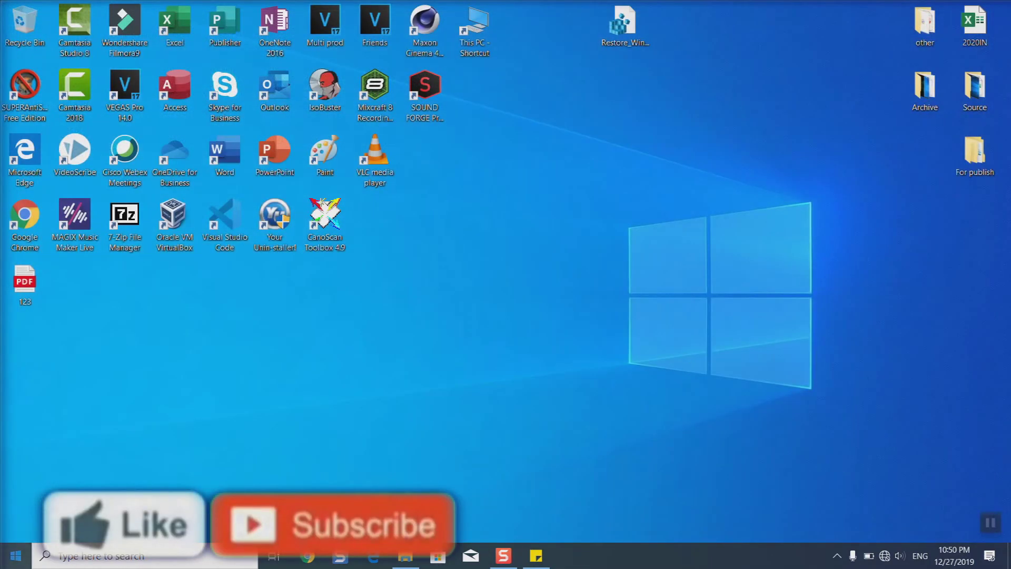
{"action": "left_click", "coordinate": [15, 555]}
{"action": "left_click", "coordinate": [16, 528]}
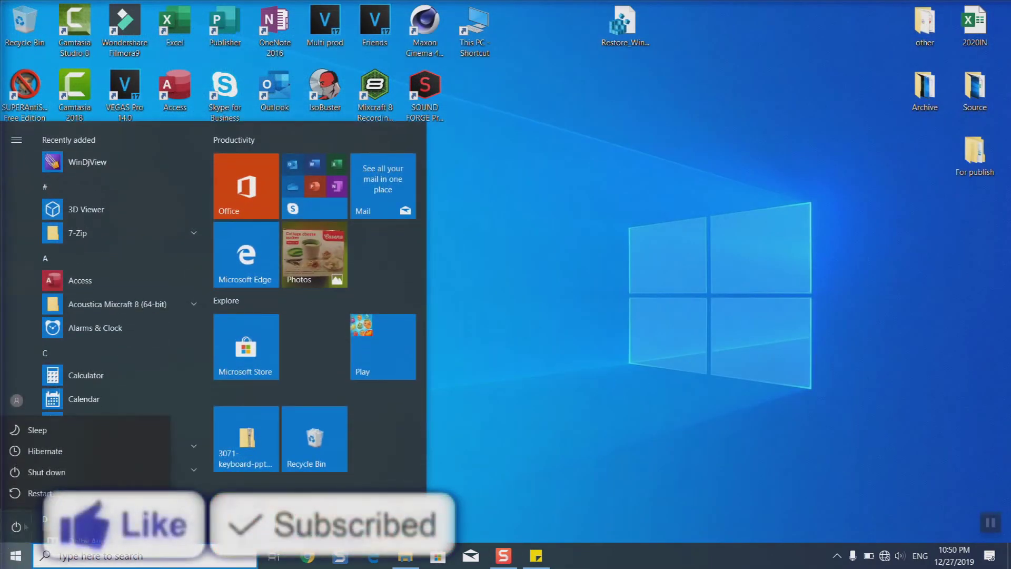
{"action": "left_click", "coordinate": [511, 465]}
{"action": "left_click", "coordinate": [512, 465]}
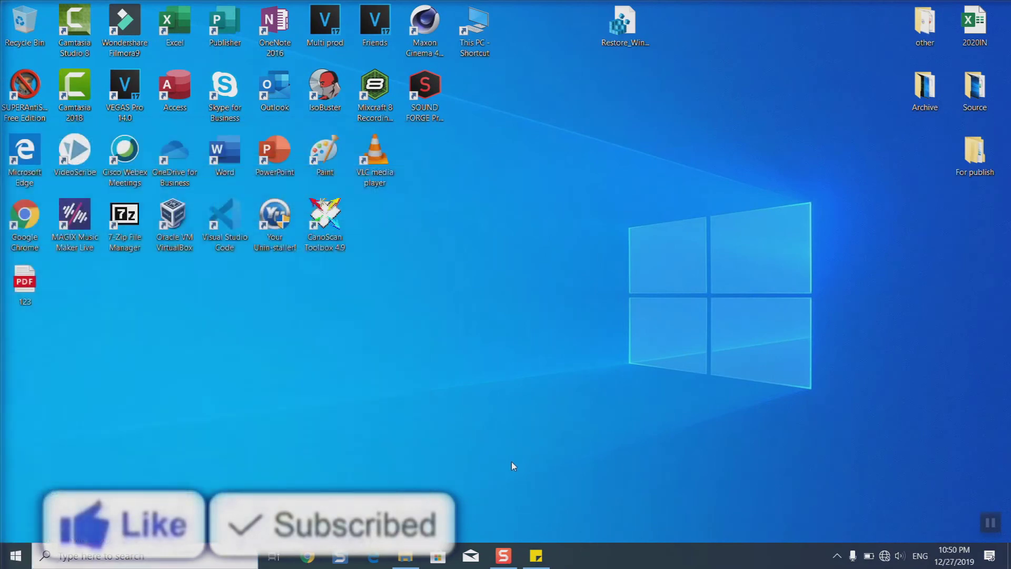